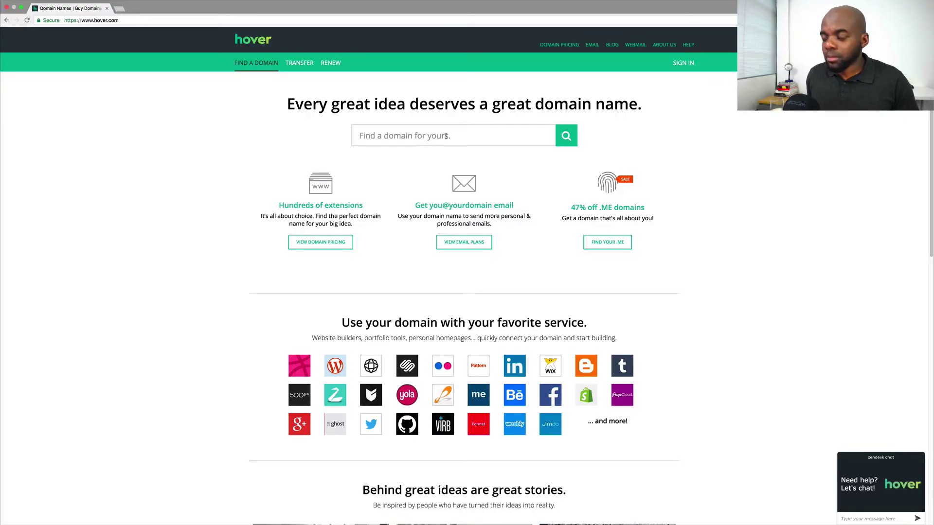
Search Hover's Find a Domain box for 'mak'.
type("mak")
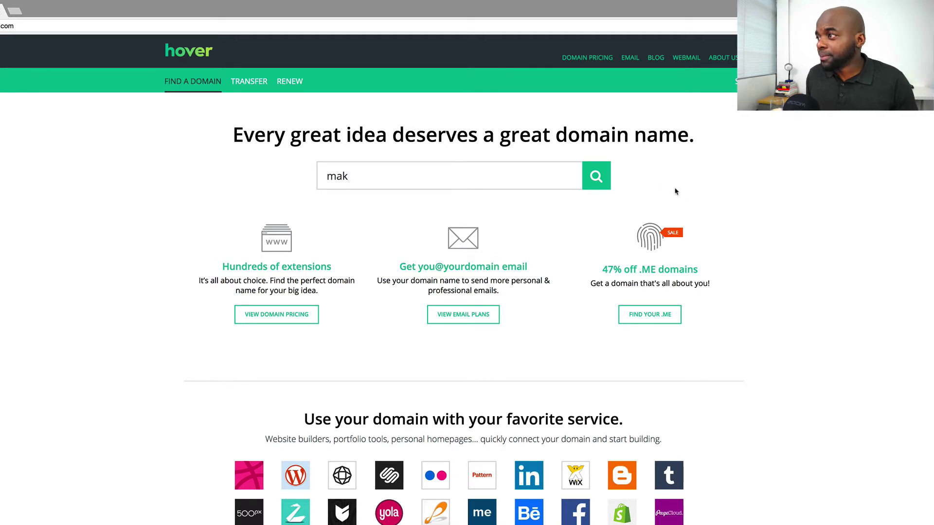
left_click(601, 179)
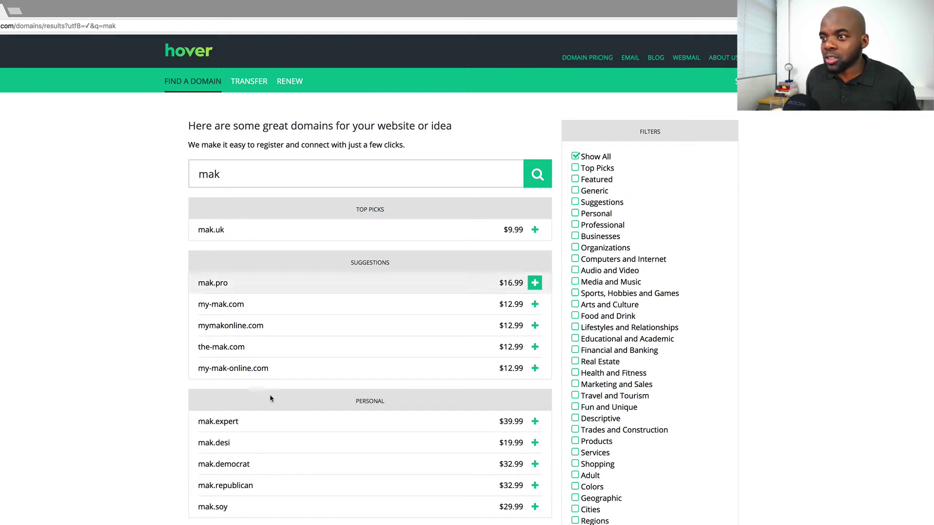
type(".com")
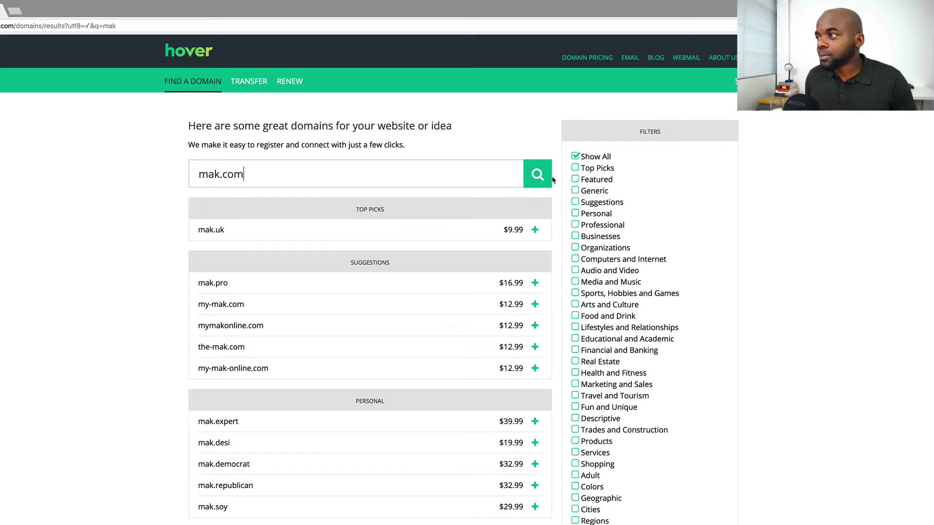
left_click(536, 175)
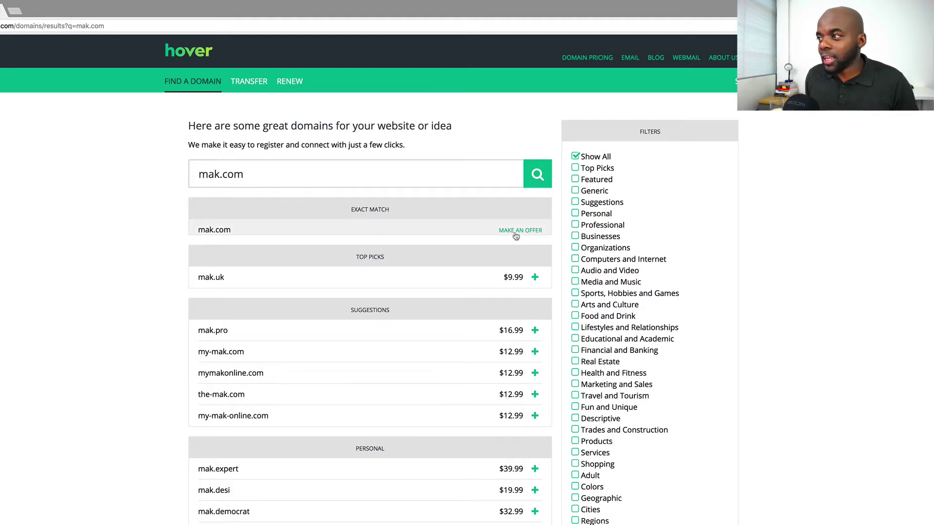
left_click_drag(219, 176, 280, 181)
key("BackSpace")
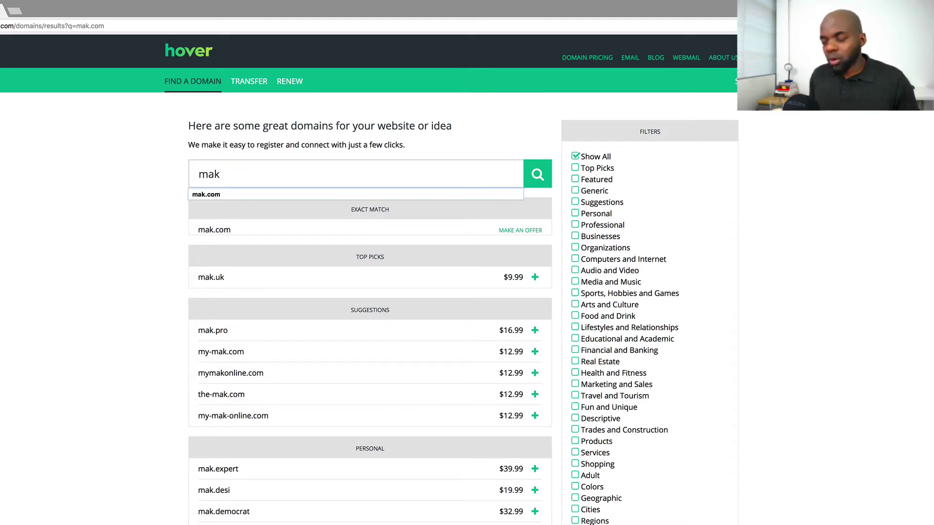
key("Return")
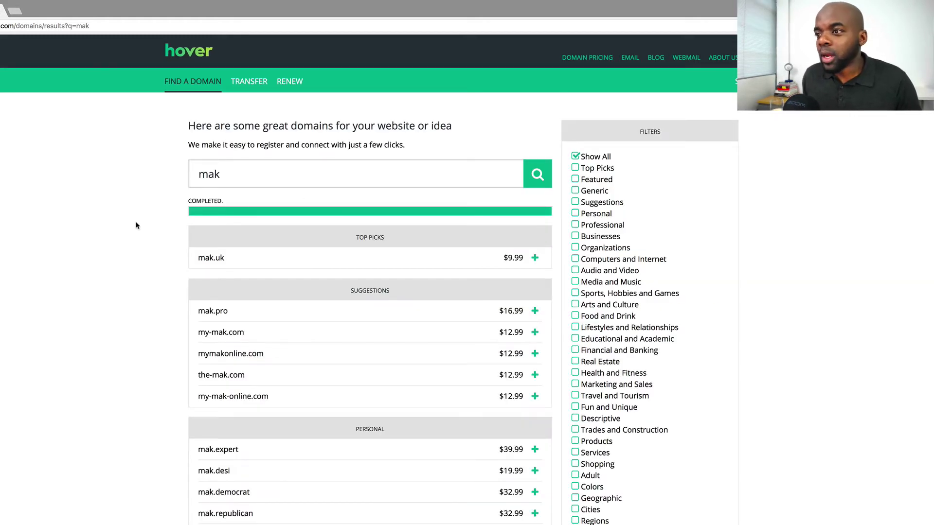
Scroll through the mak results and highlight the mak.engineering domain name.
scroll(156, 285, "down", 1)
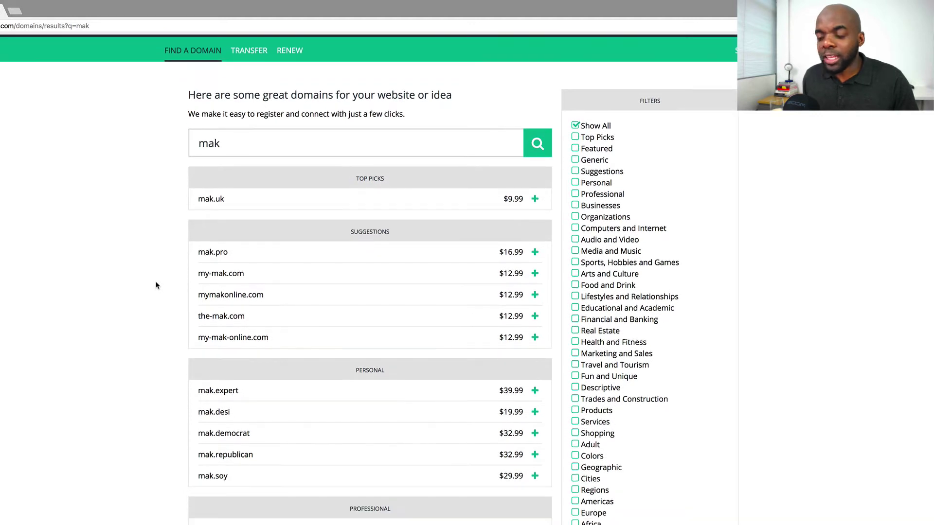
scroll(156, 286, "down", 1)
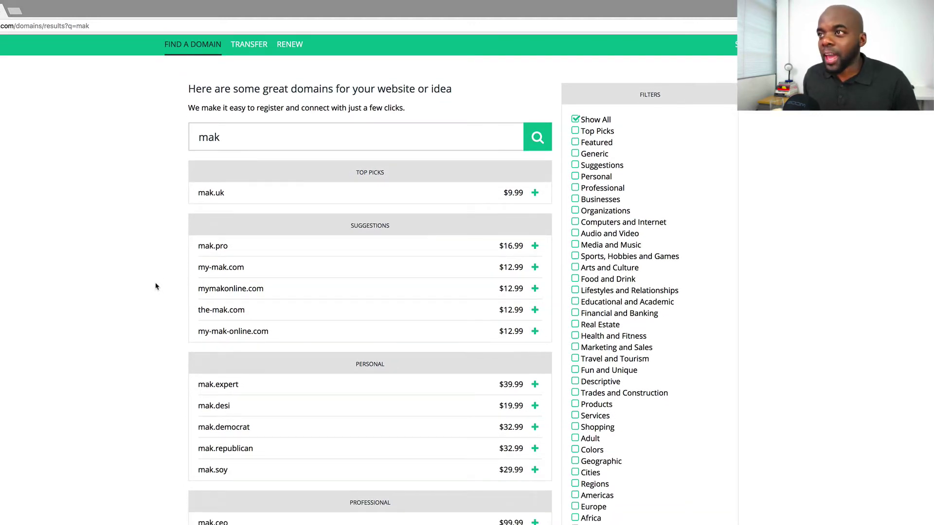
scroll(157, 286, "down", 1)
scroll(156, 284, "down", 3)
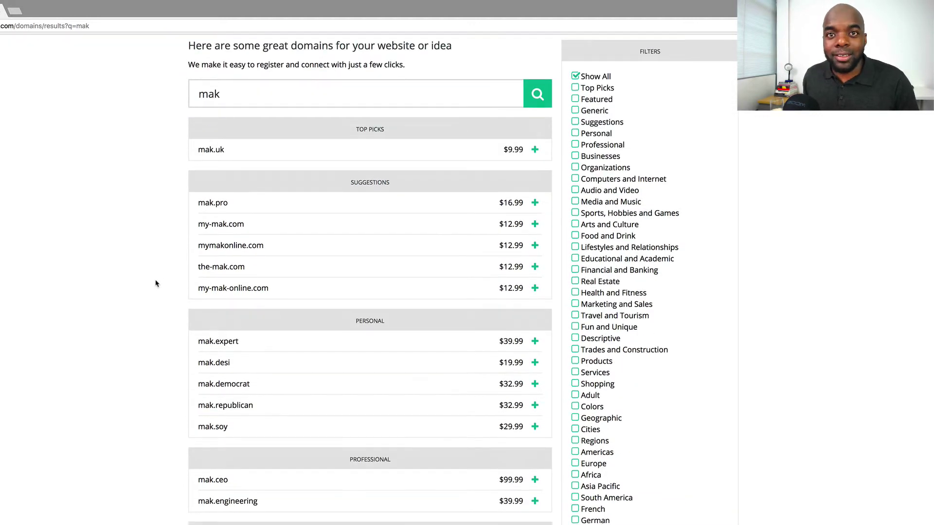
scroll(155, 283, "down", 3)
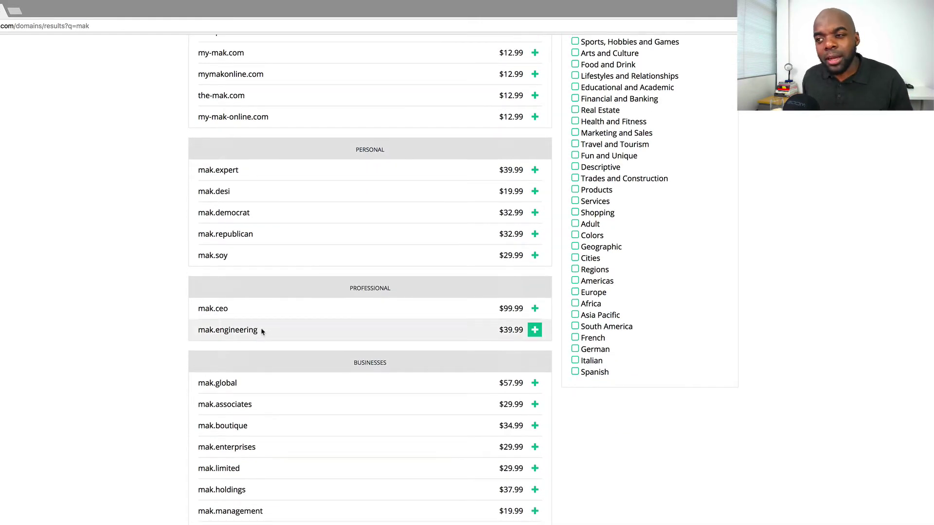
left_click_drag(262, 331, 195, 336)
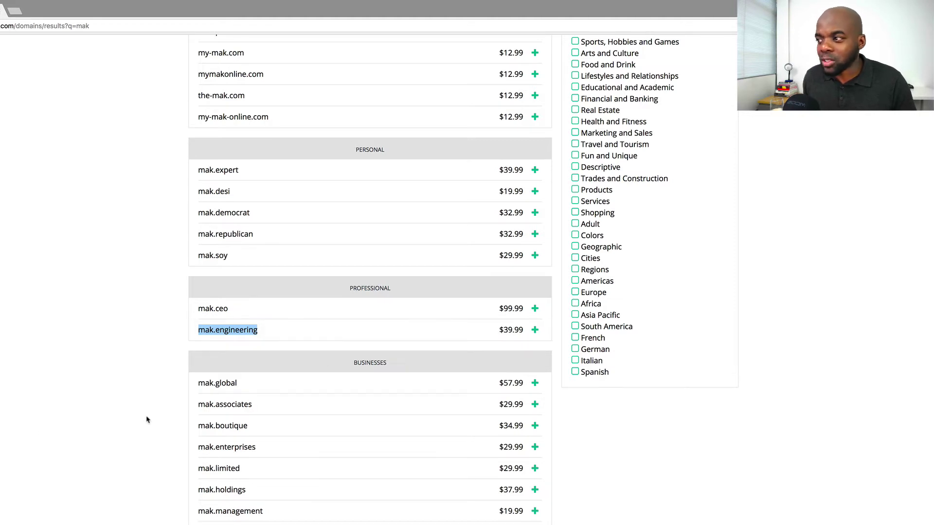
Continue down to the Audio and Video group showing mak.fm at $89.99.
scroll(147, 419, "down", 5)
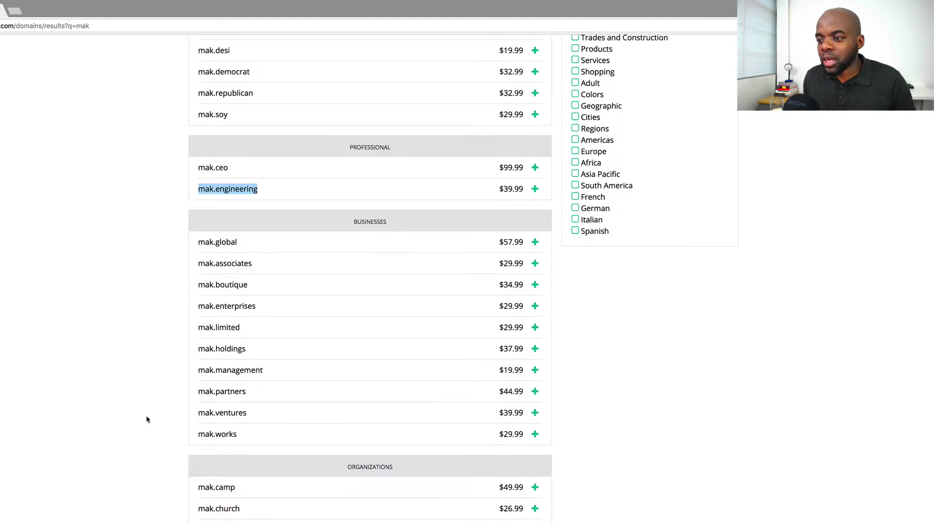
scroll(147, 419, "down", 1)
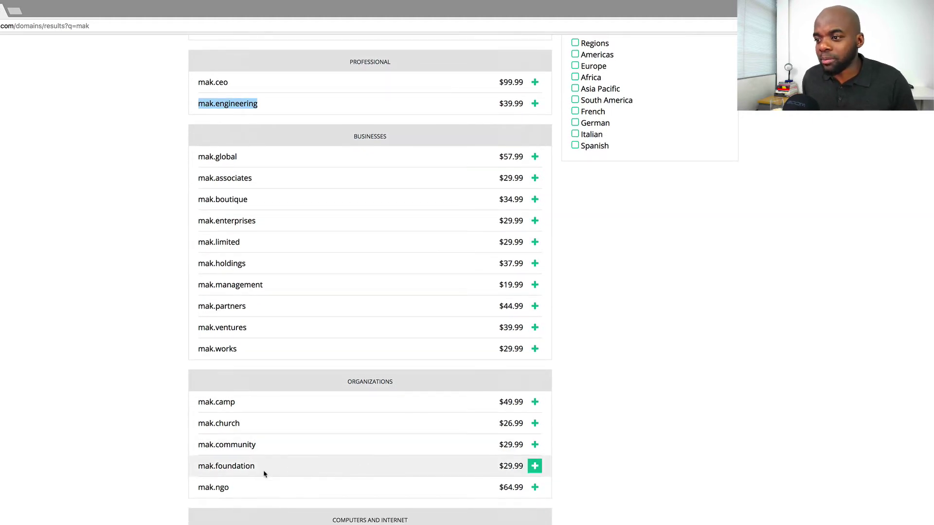
scroll(149, 462, "down", 1)
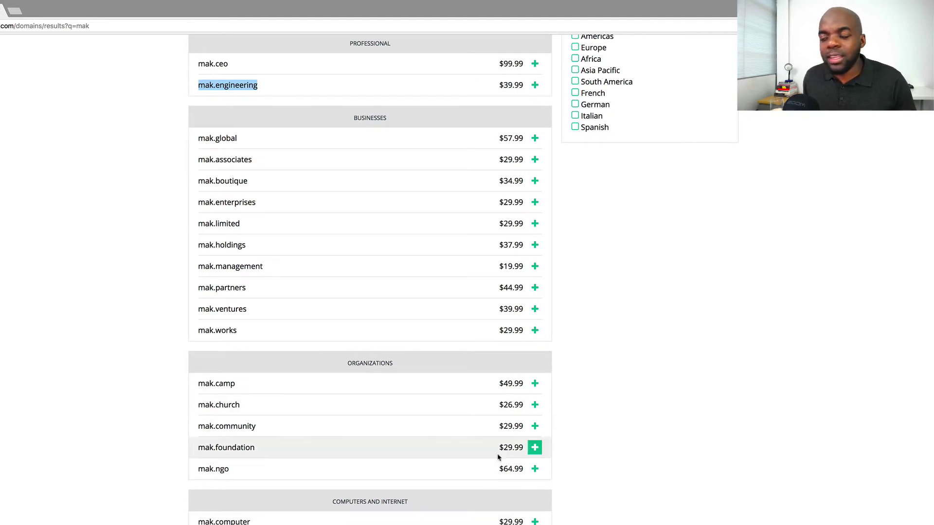
scroll(321, 462, "down", 3)
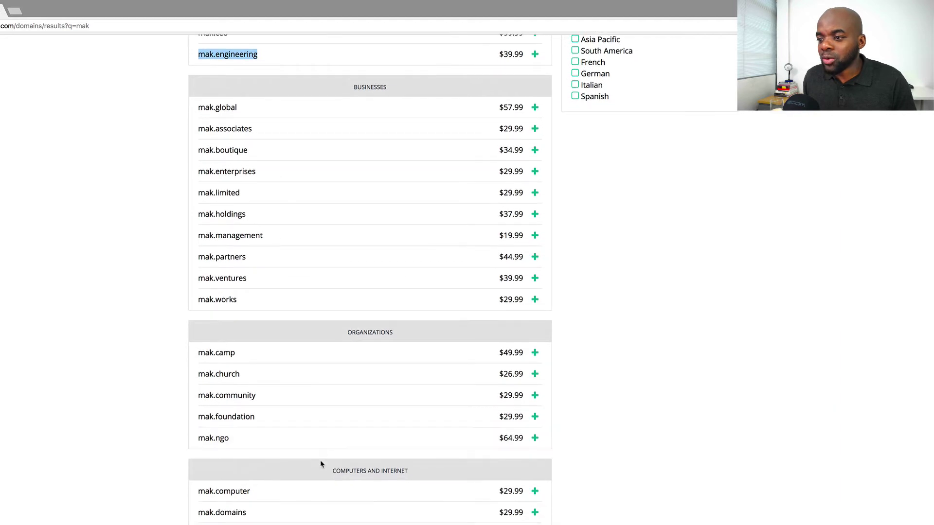
scroll(321, 464, "down", 5)
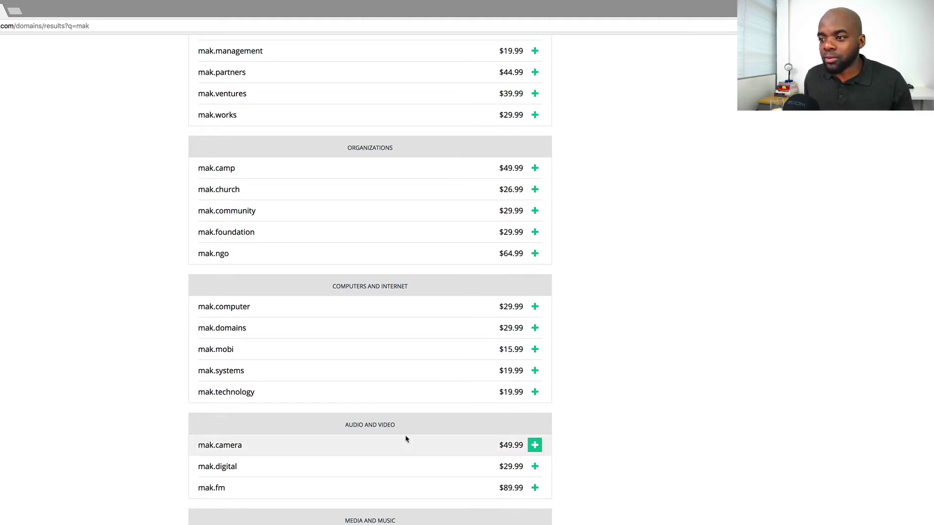
scroll(317, 434, "down", 3)
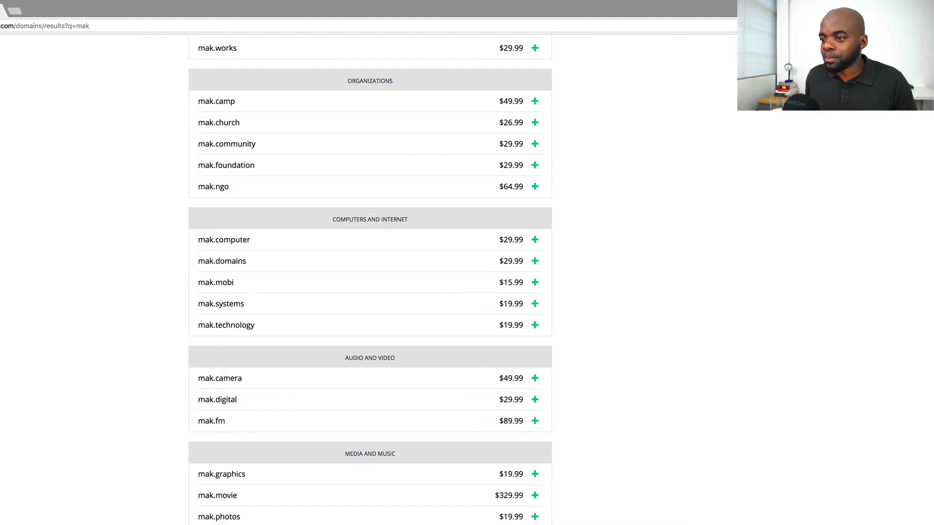
scroll(285, 410, "down", 12)
scroll(236, 362, "up", 6)
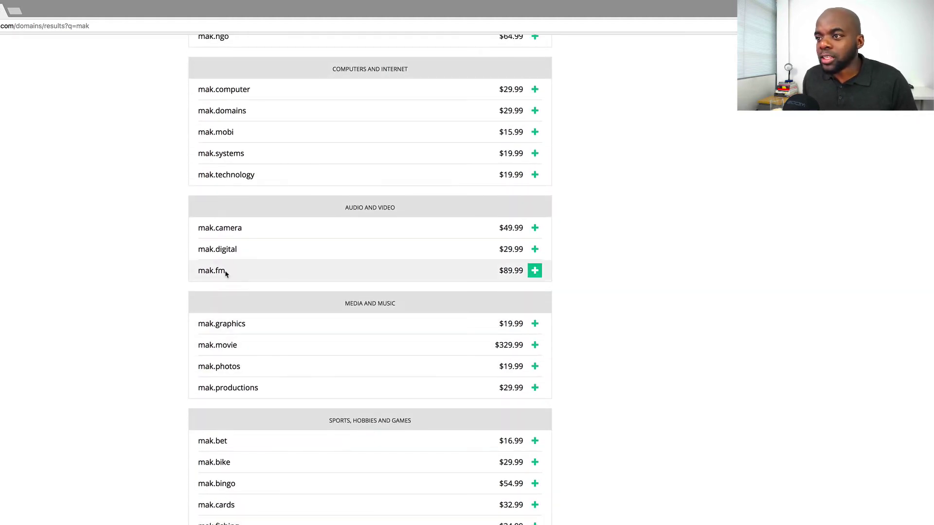
left_click(535, 272)
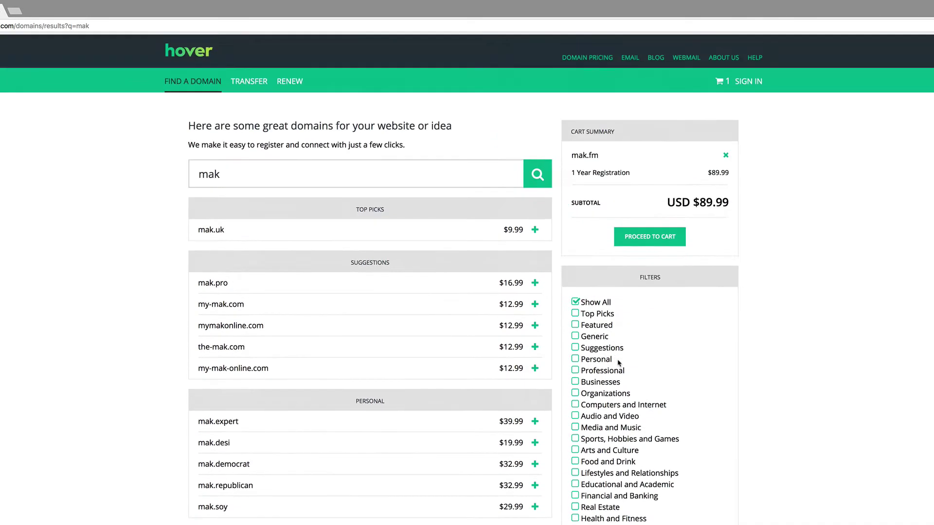
left_click(656, 242)
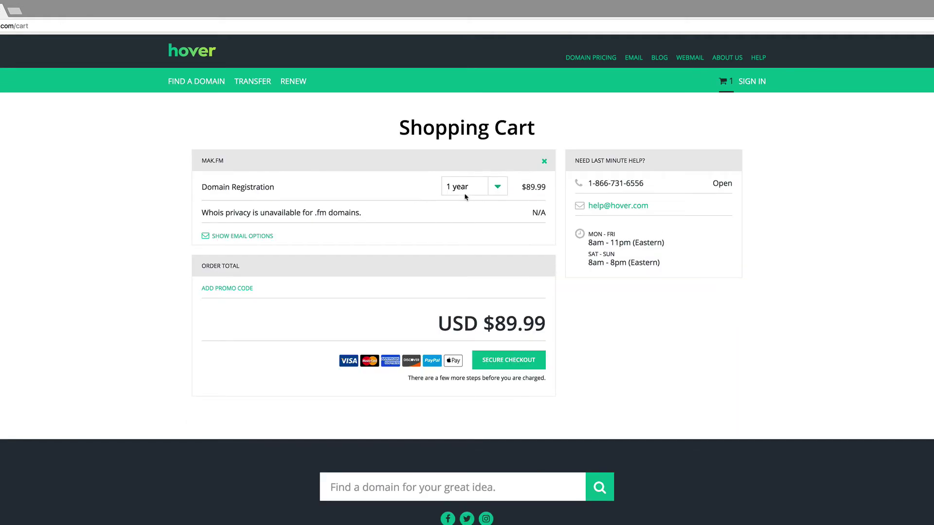
left_click(498, 188)
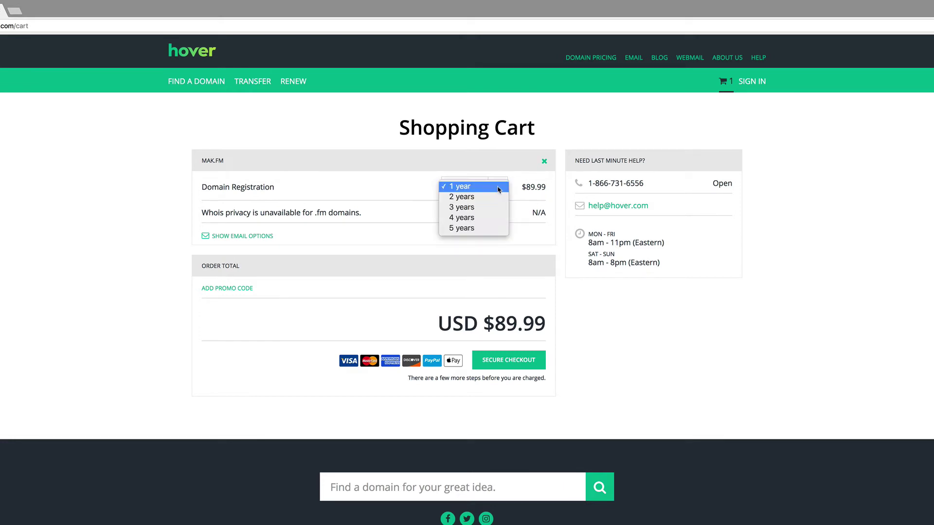
left_click(403, 191)
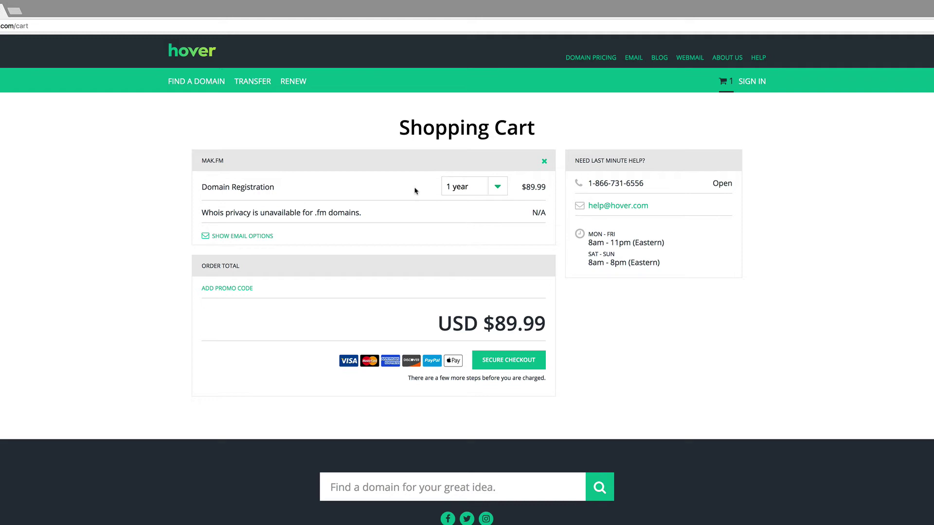
Go to Secure Checkout and point out the First Name, Last Name, Email, Username and Password fields.
left_click(525, 362)
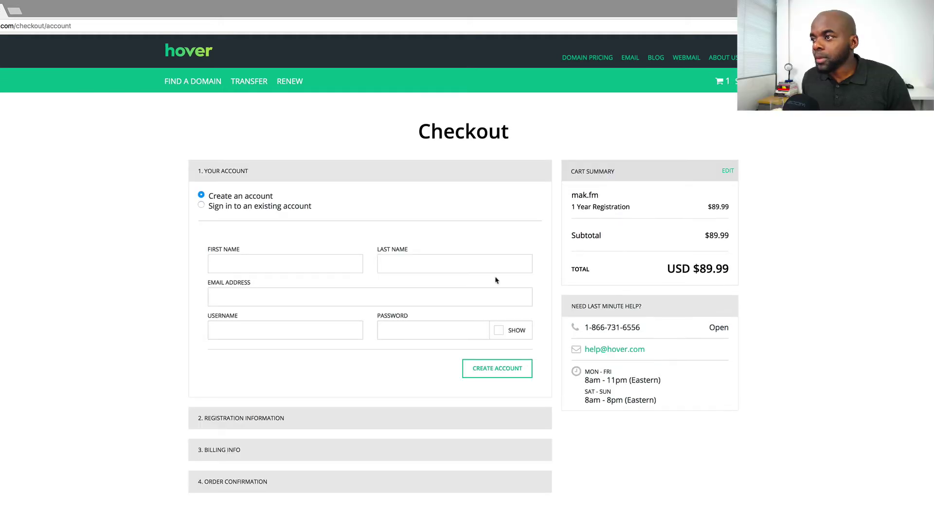
left_click(287, 268)
left_click(448, 266)
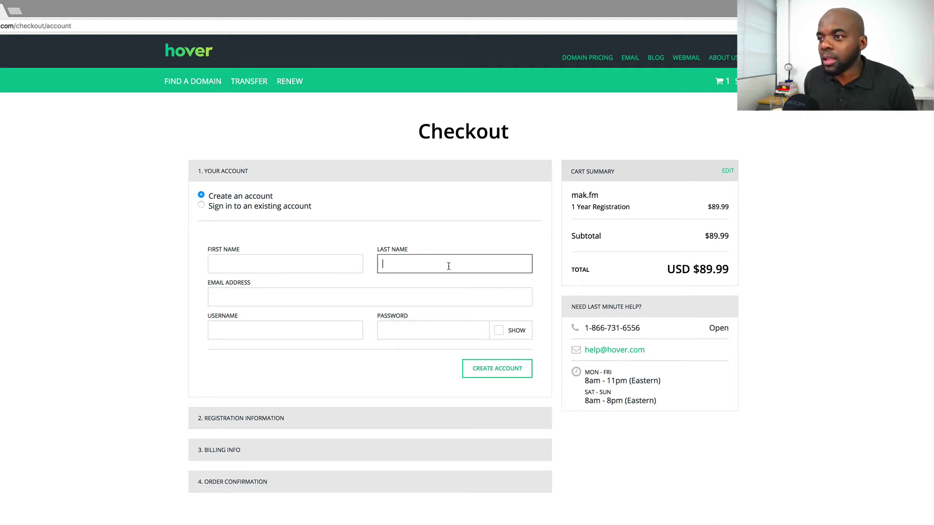
left_click(346, 299)
left_click(334, 330)
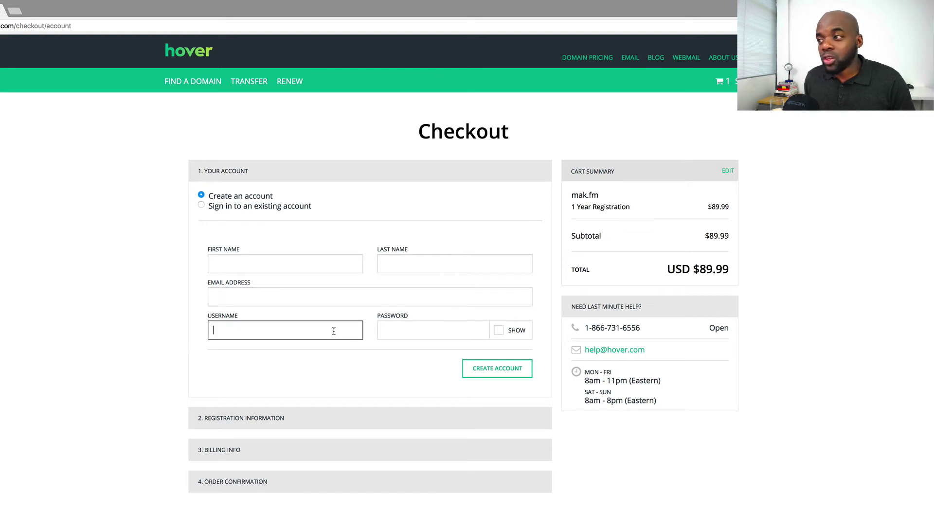
left_click(429, 333)
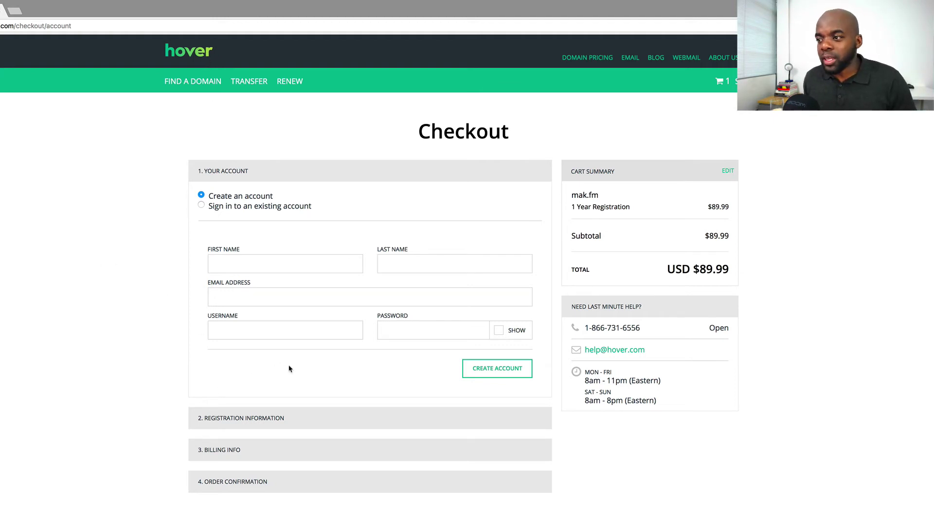
left_click(243, 295)
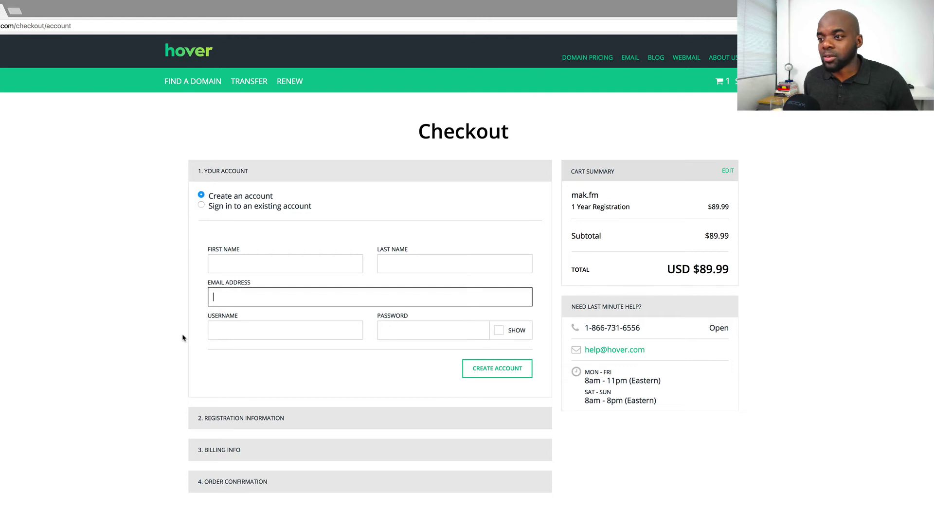
left_click(214, 448)
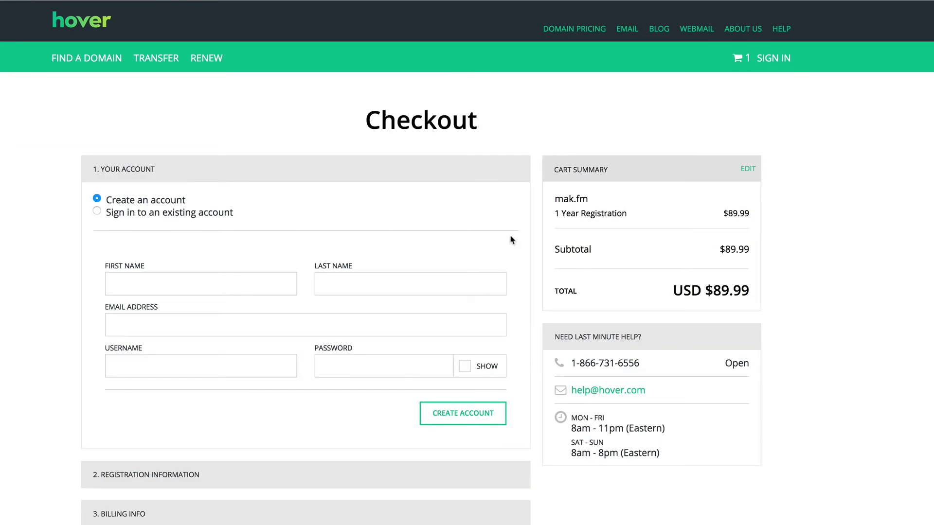
Switch to signing in with an existing account and fill in the saved username.
left_click(97, 212)
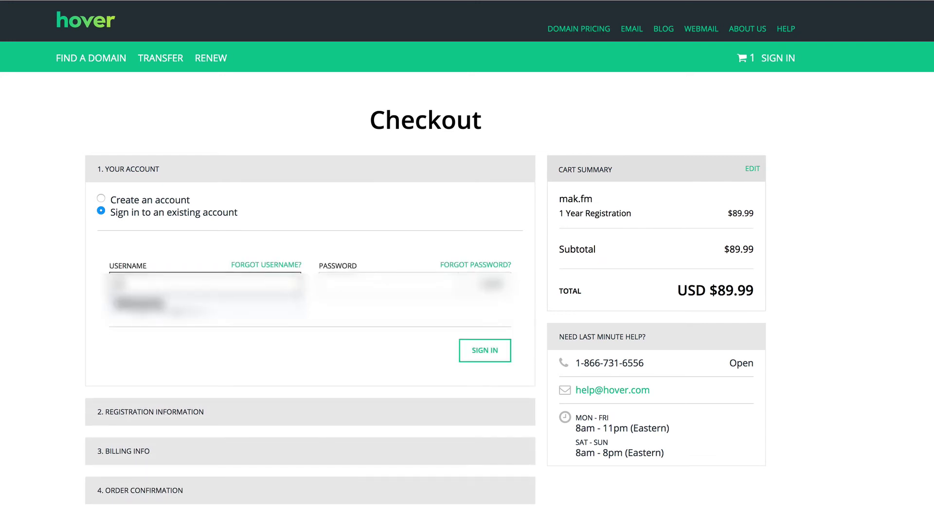
left_click(258, 299)
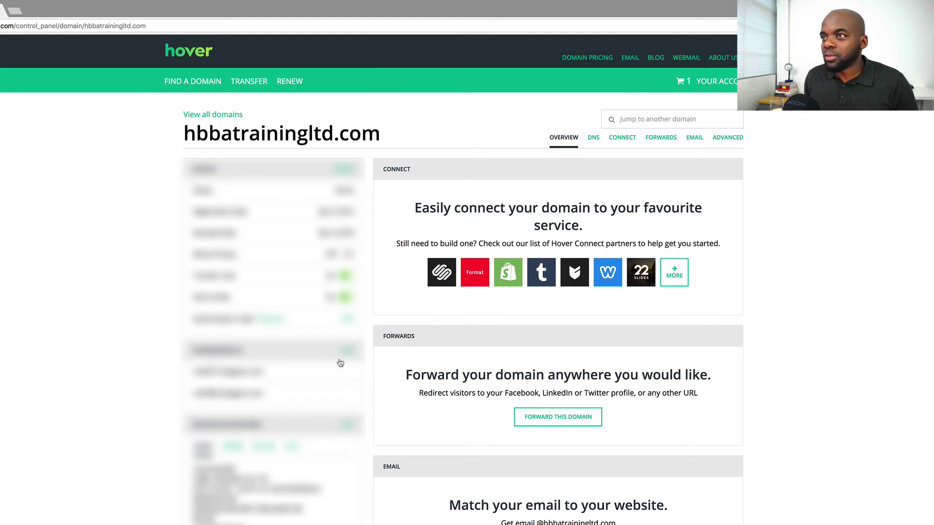
Go to Your Account > Domains and edit hbbatrainingltd.com's nameservers.
mouse_move(759, 81)
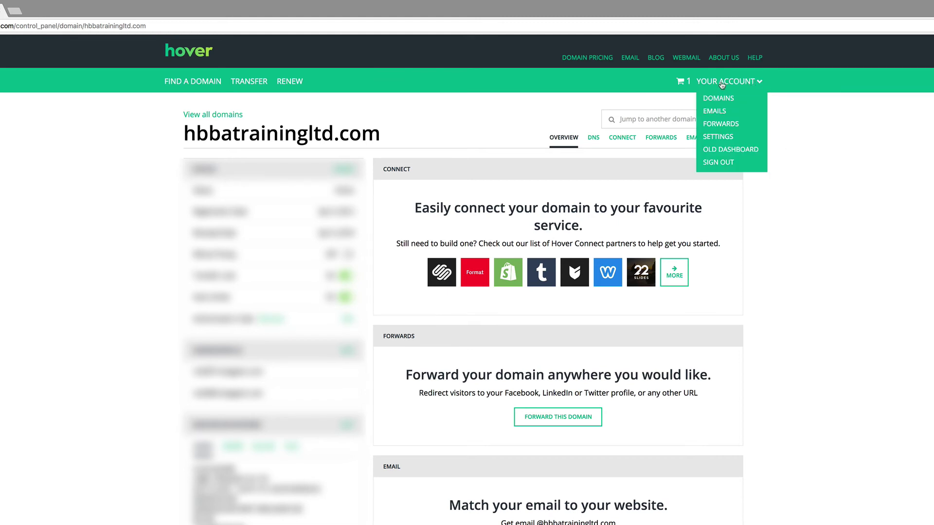
left_click(720, 99)
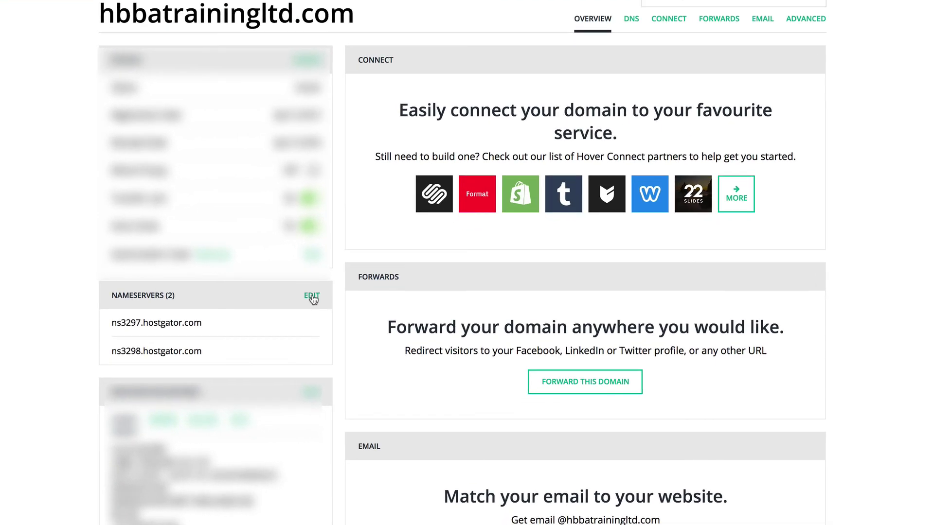
left_click(348, 351)
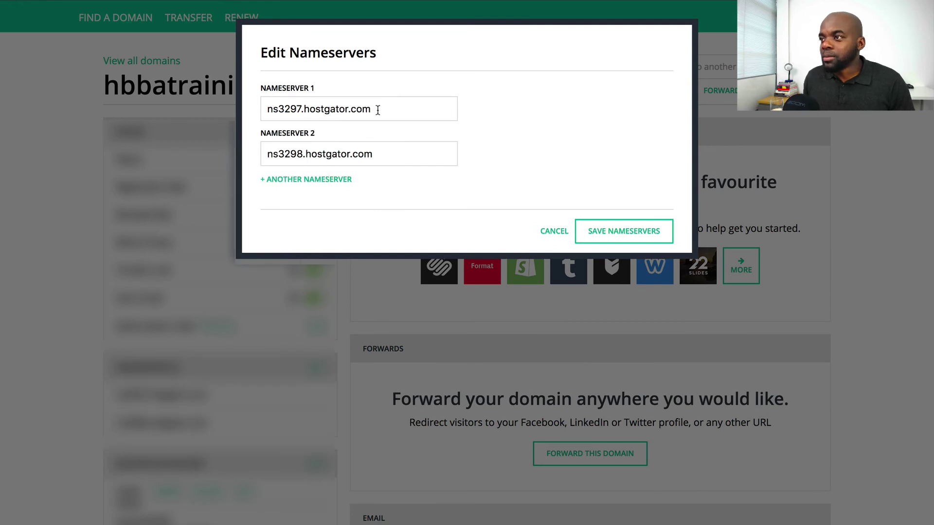
Replace the hostgator nameservers with ns1 and ns2.inmotionhosting.com and save.
left_click_drag(388, 37, 248, 33)
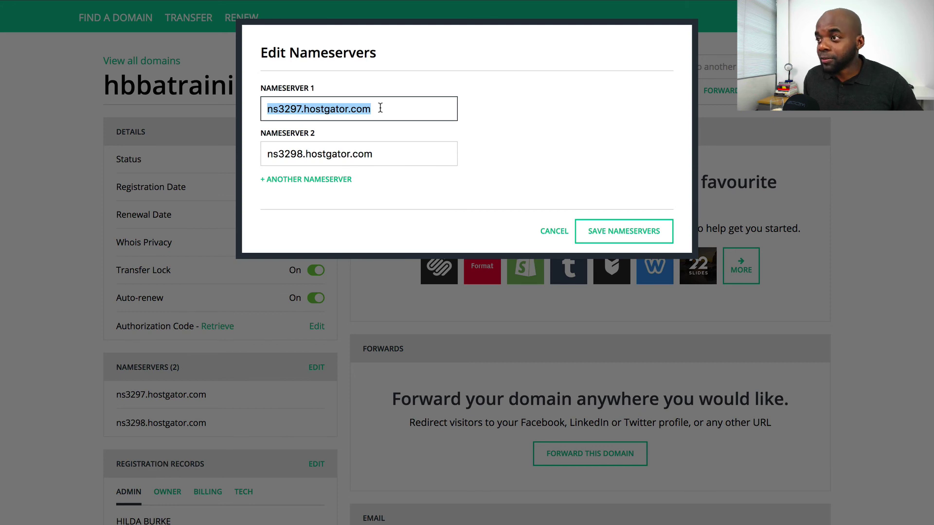
type("ns1.inmotionhosting.com")
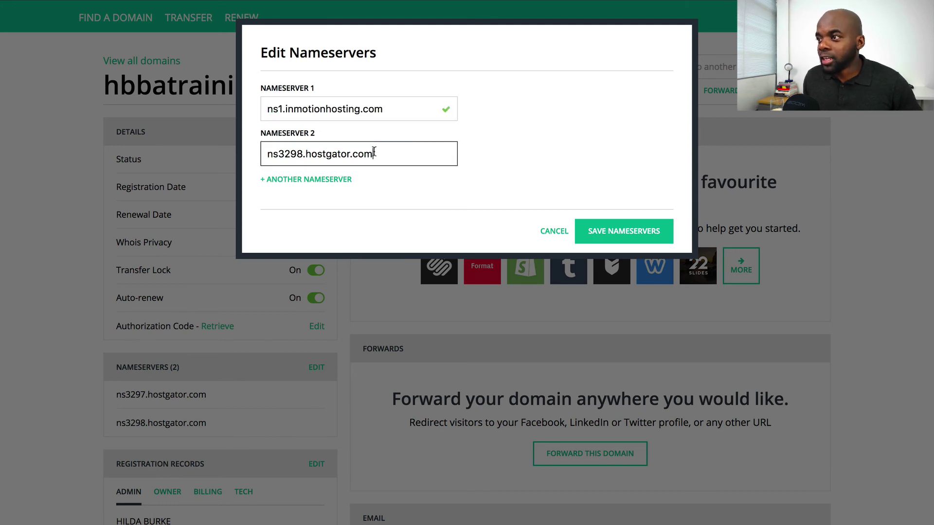
triple_click(373, 150)
type("ns1.inmotionhosting.com")
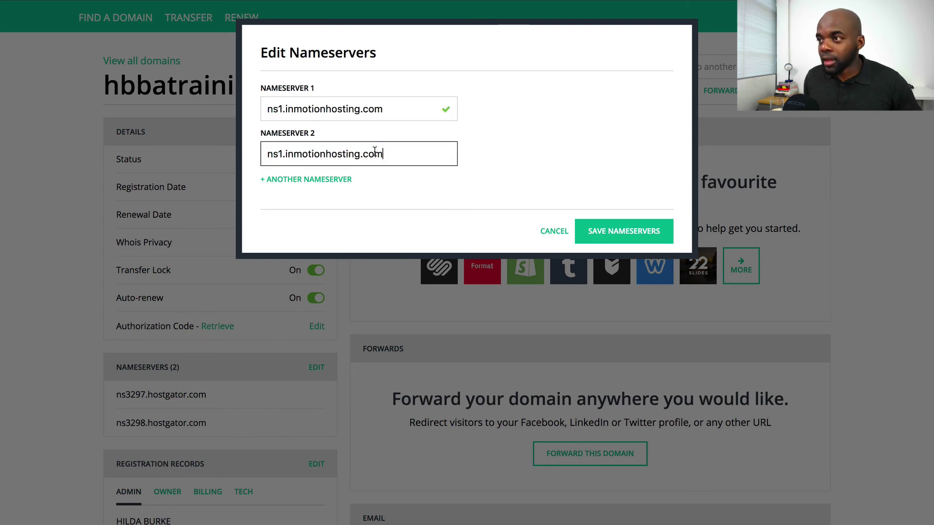
left_click(283, 154)
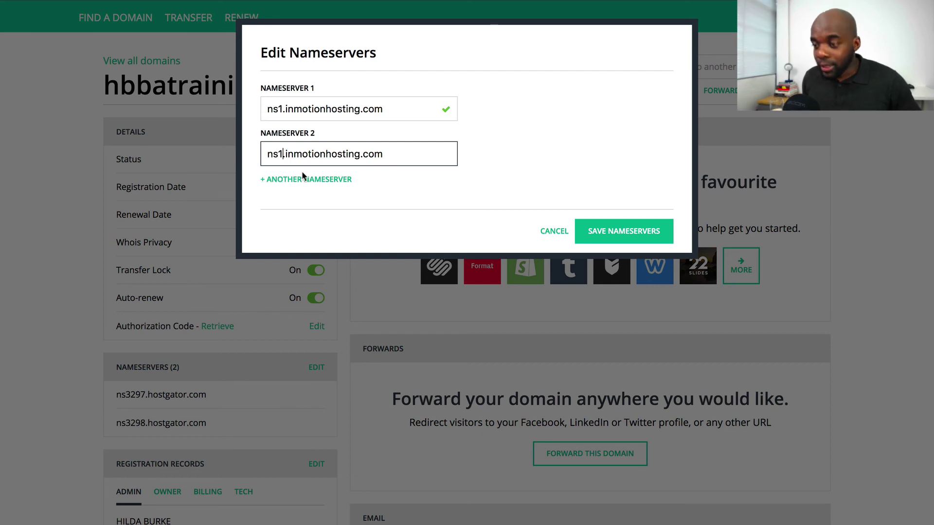
key("BackSpace")
type("2")
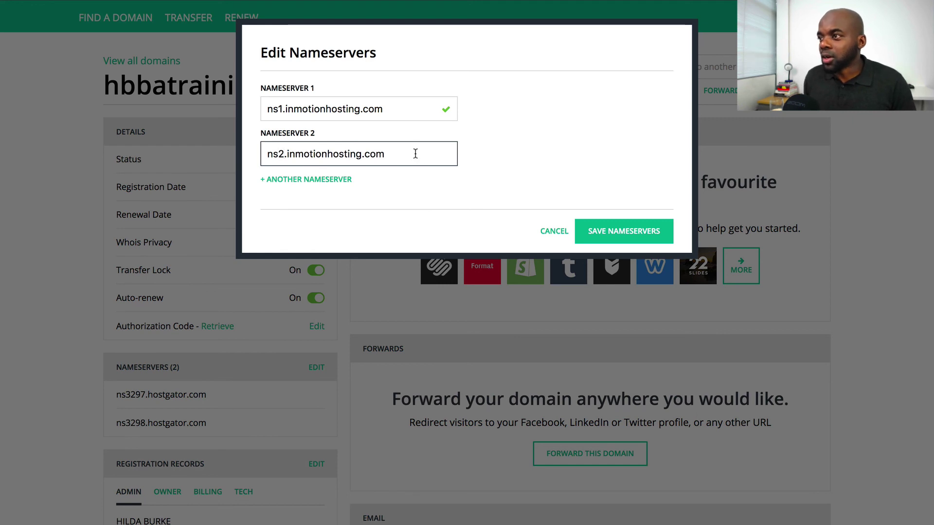
left_click(539, 176)
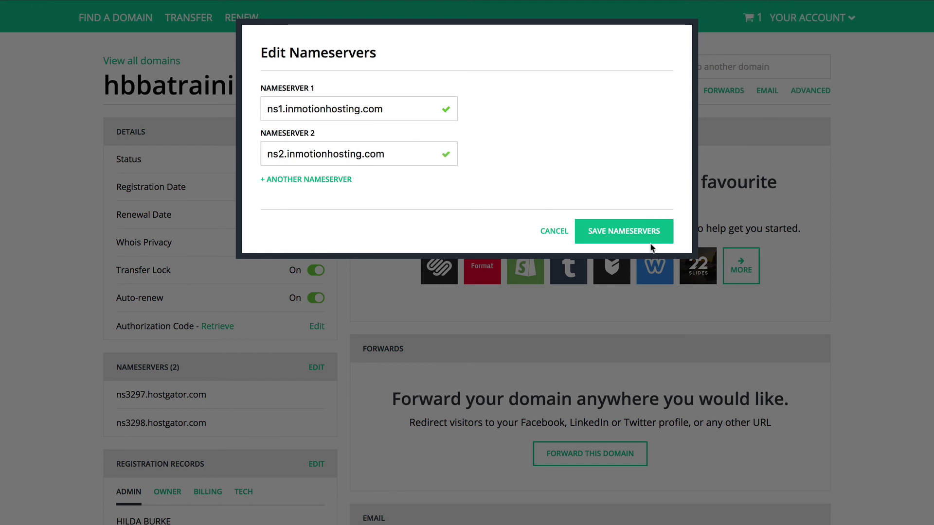
left_click(632, 232)
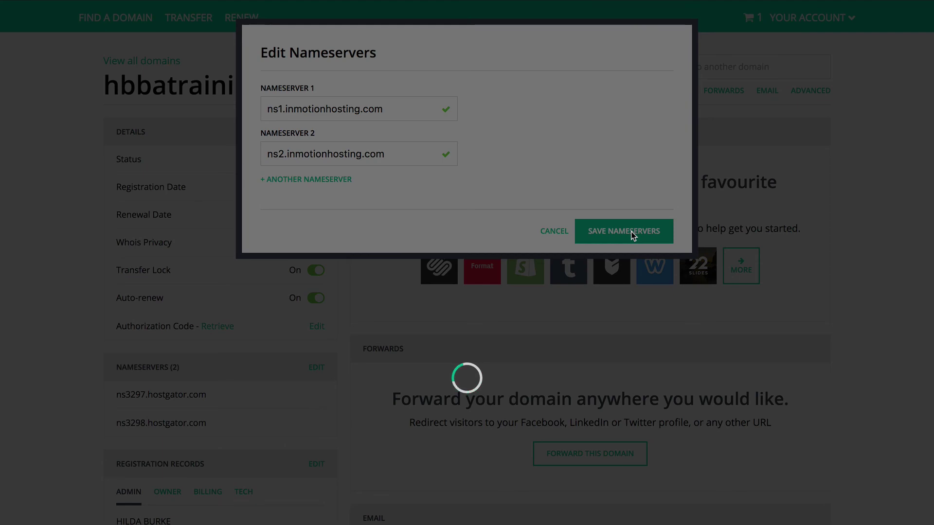